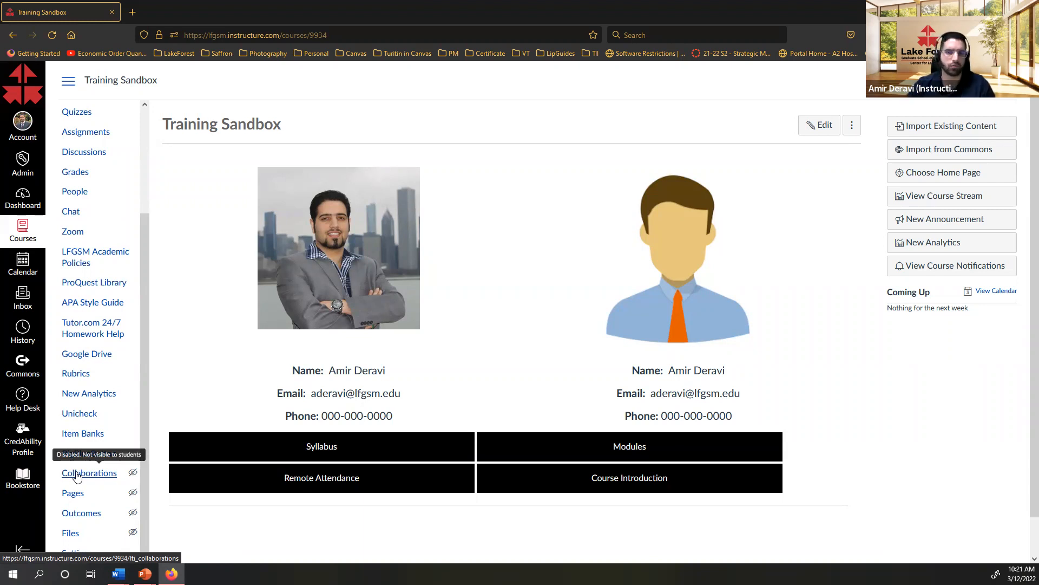
- Try to start a Google Apps collaboration from the course's Collaborations page and request authorization for the Google integration
click(76, 474)
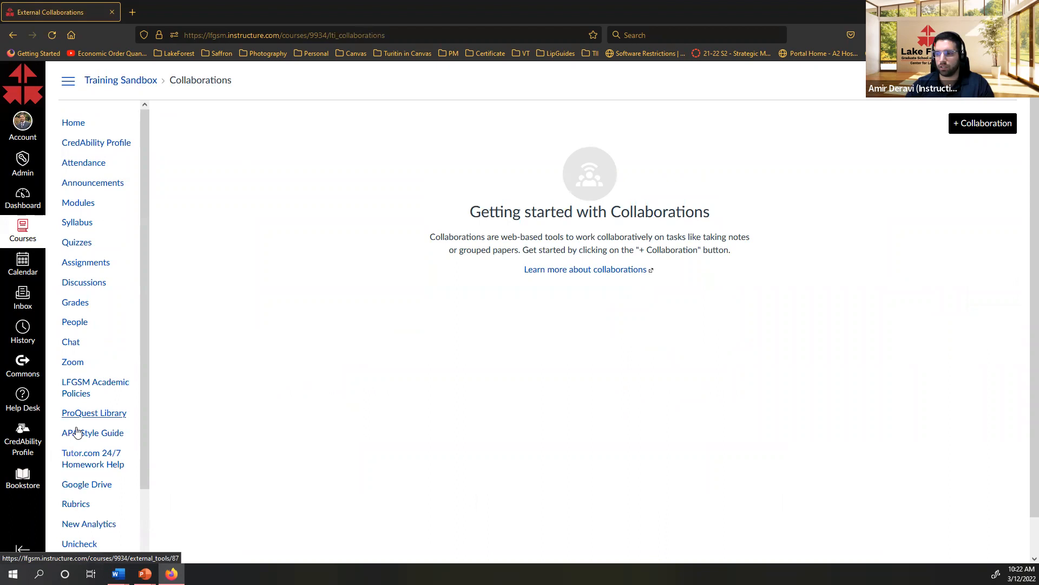
scroll(73, 476, down, 3)
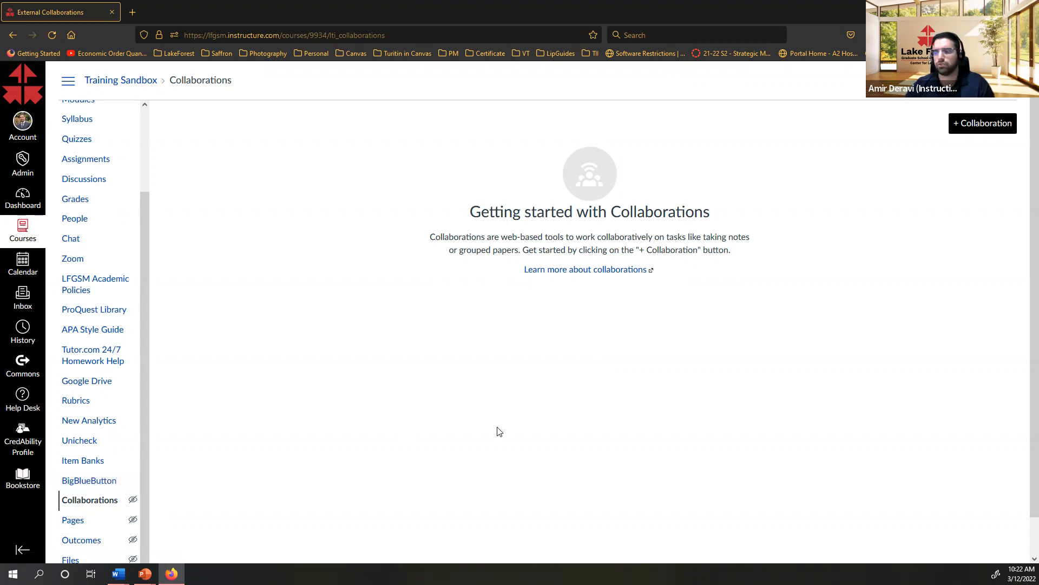
click(964, 129)
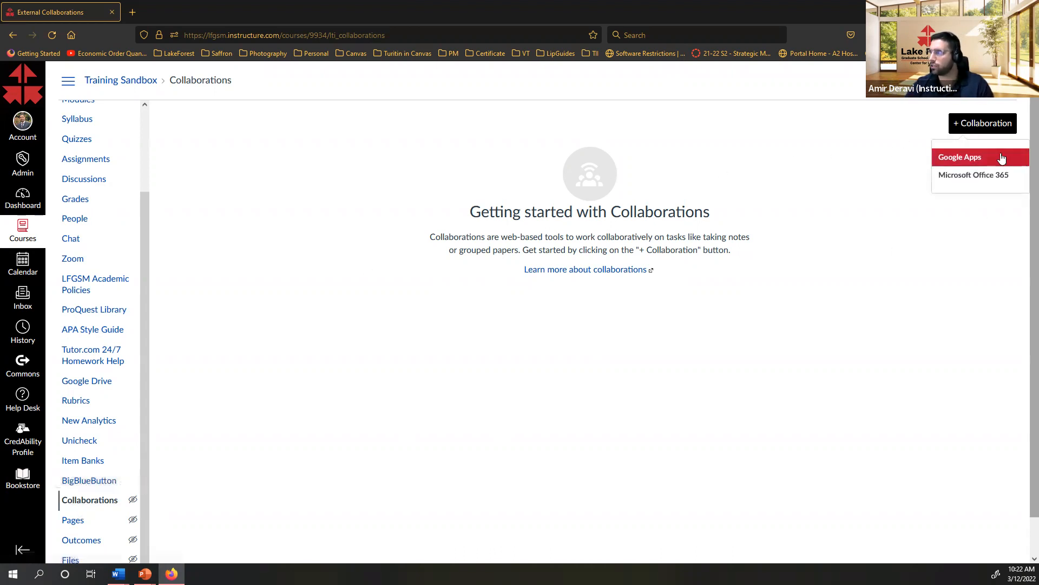
click(970, 134)
click(973, 129)
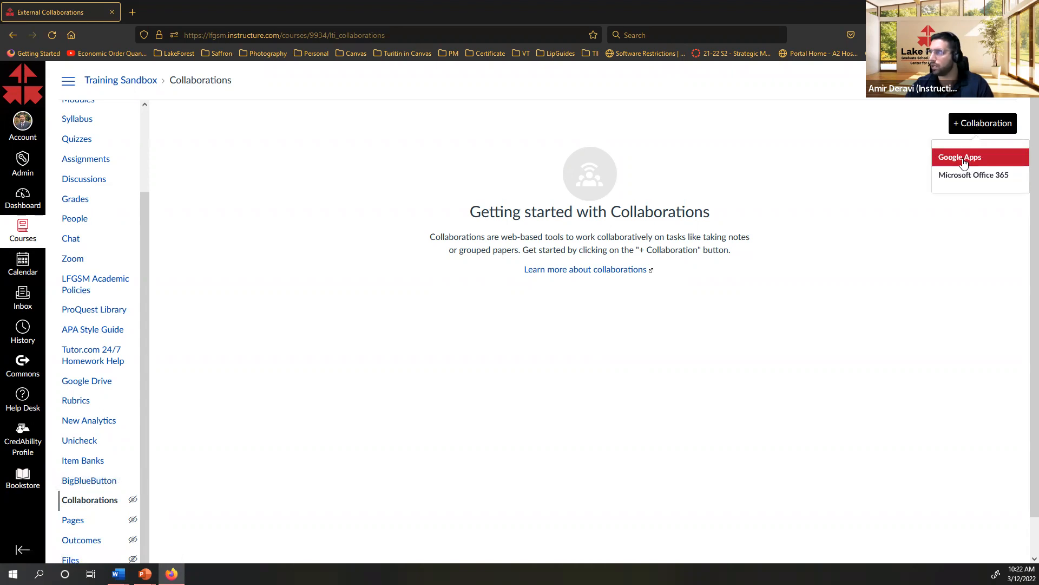
click(964, 157)
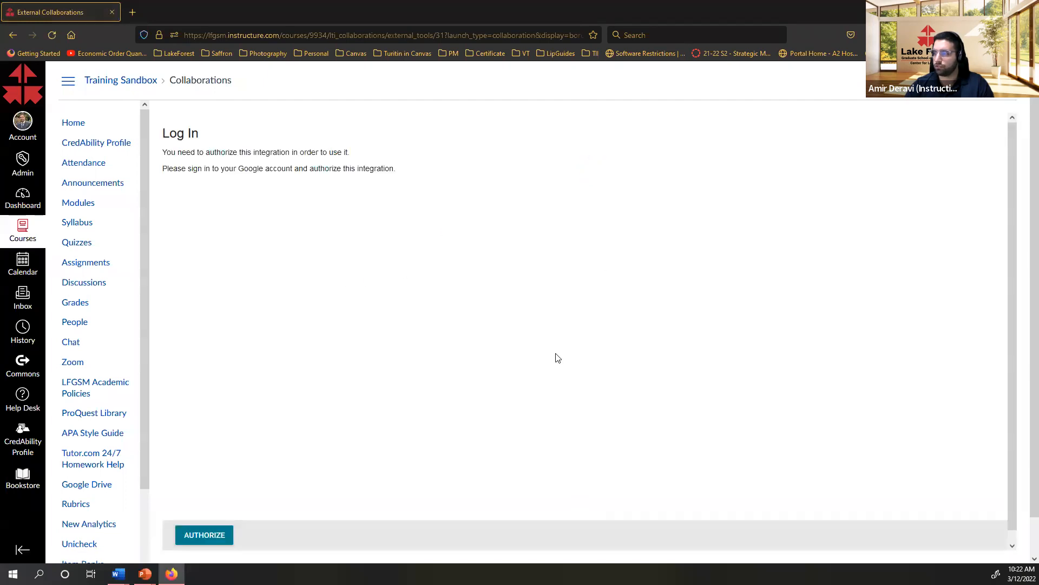
click(230, 535)
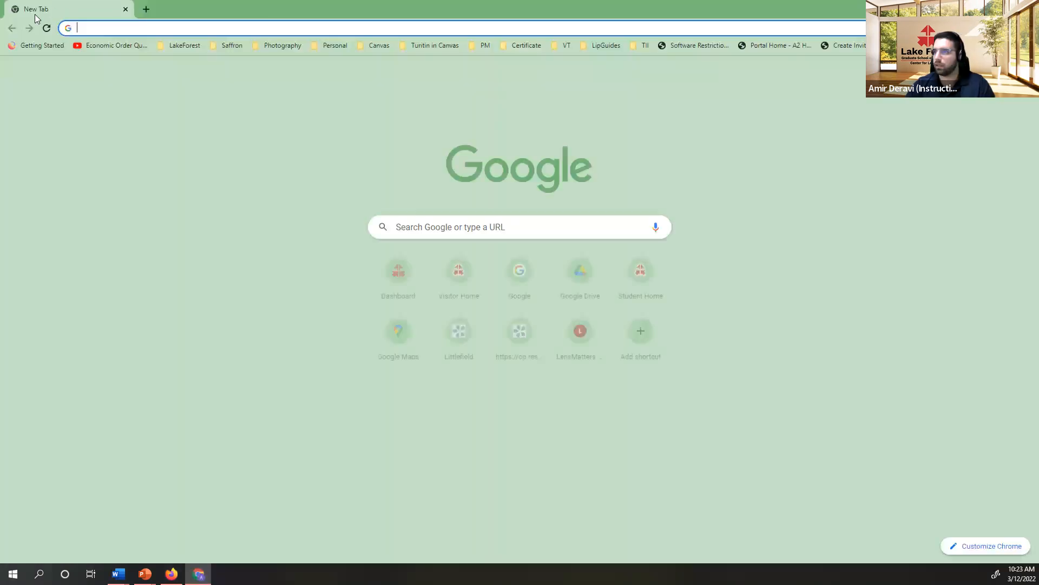
- Switch to Chrome, log in to Canvas with the saved credentials through the Dashboard shortcut, and open the Training Sandbox course
right_click(415, 266)
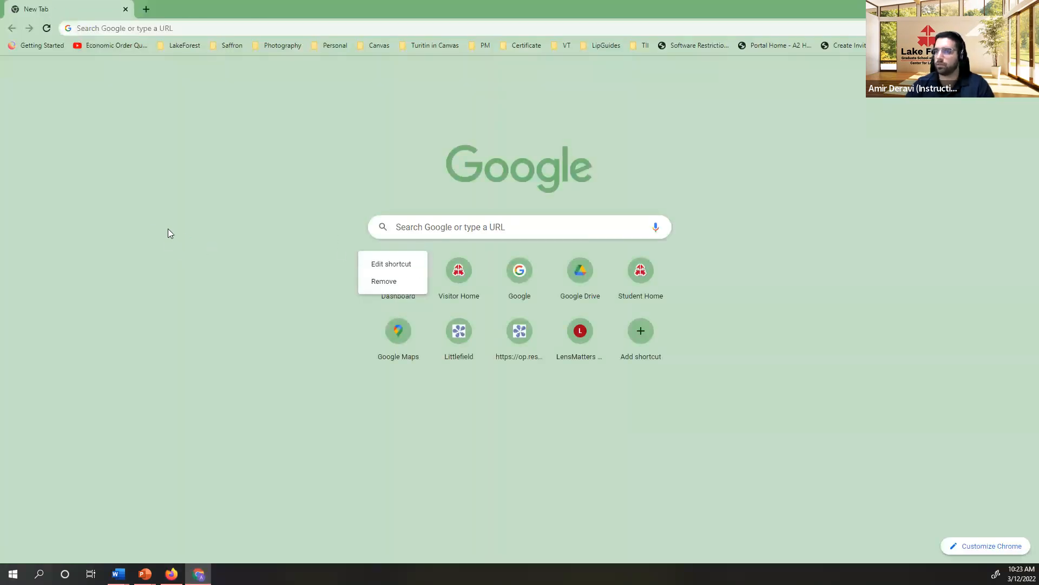
click(334, 261)
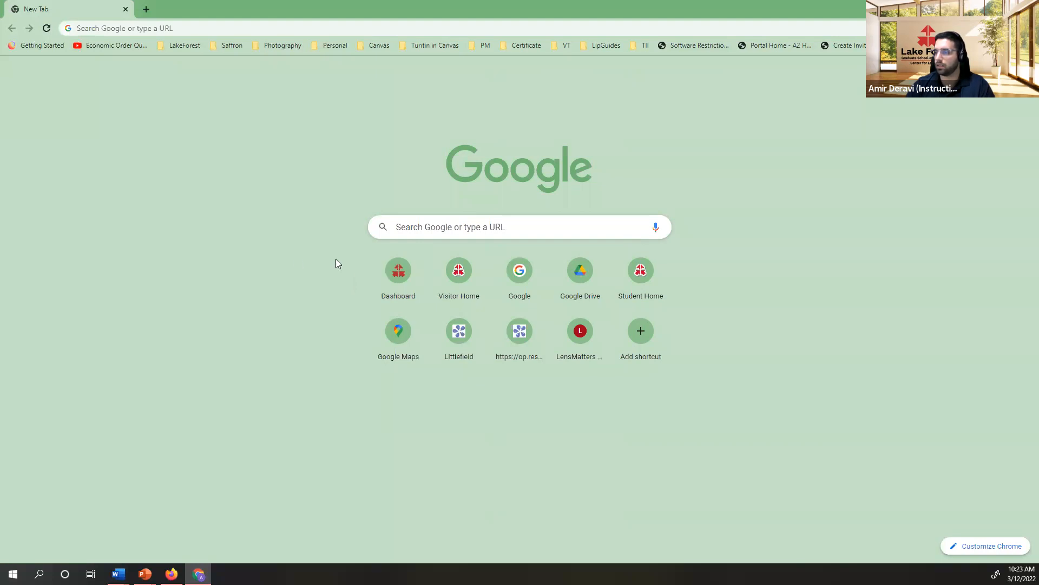
click(399, 273)
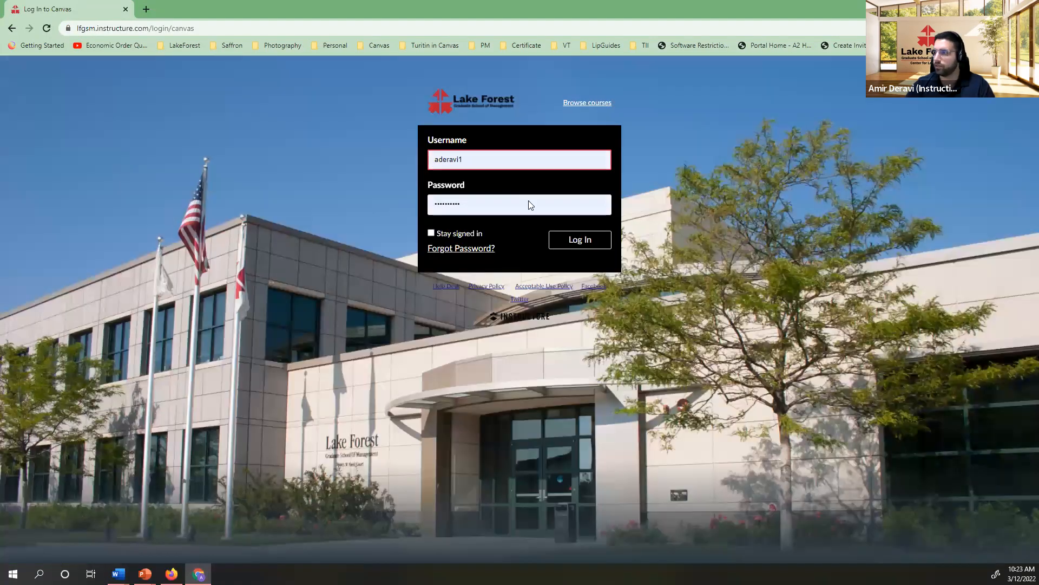
click(559, 244)
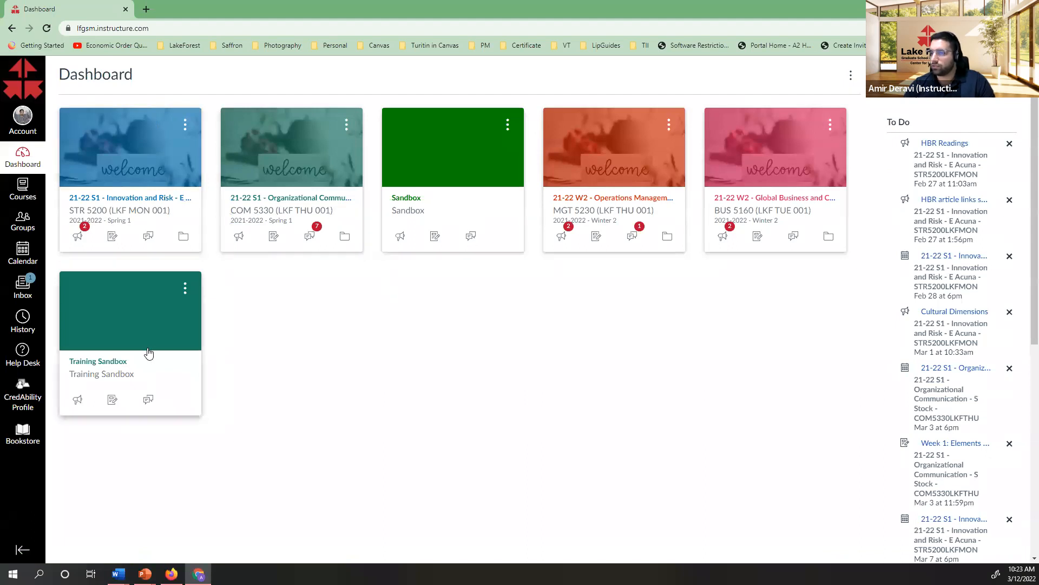
click(94, 362)
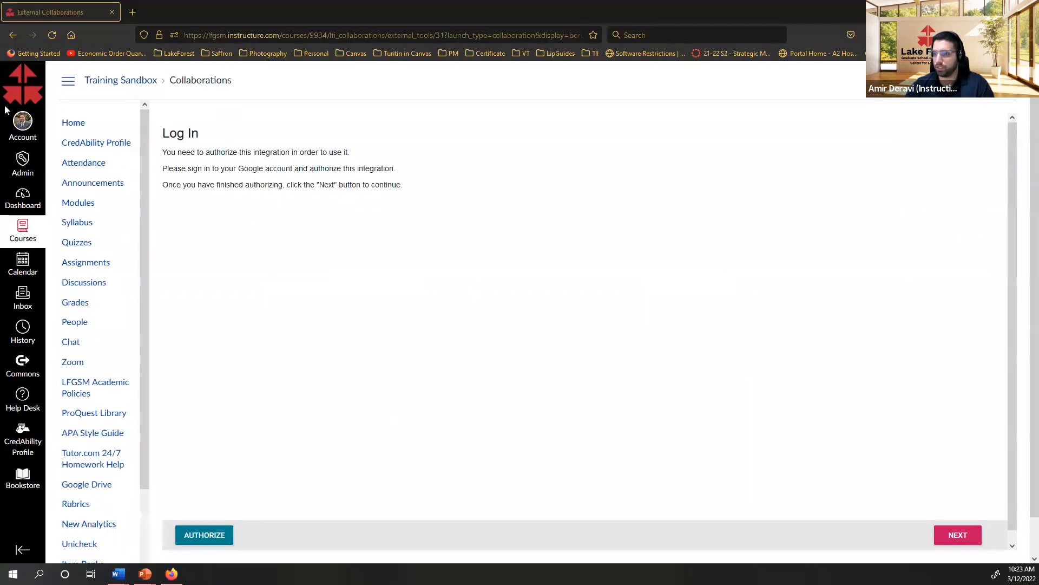
- In the instructor's Firefox session, enable Collaborations in the course navigation directly below Zoom and save the navigation settings
scroll(109, 309, down, 3)
click(76, 553)
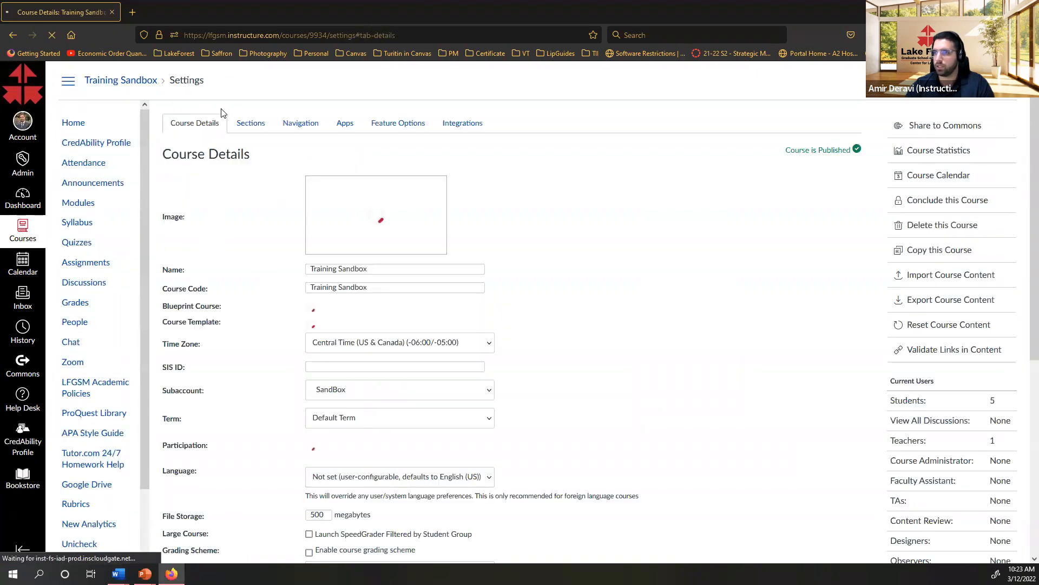
click(298, 122)
scroll(223, 380, down, 5)
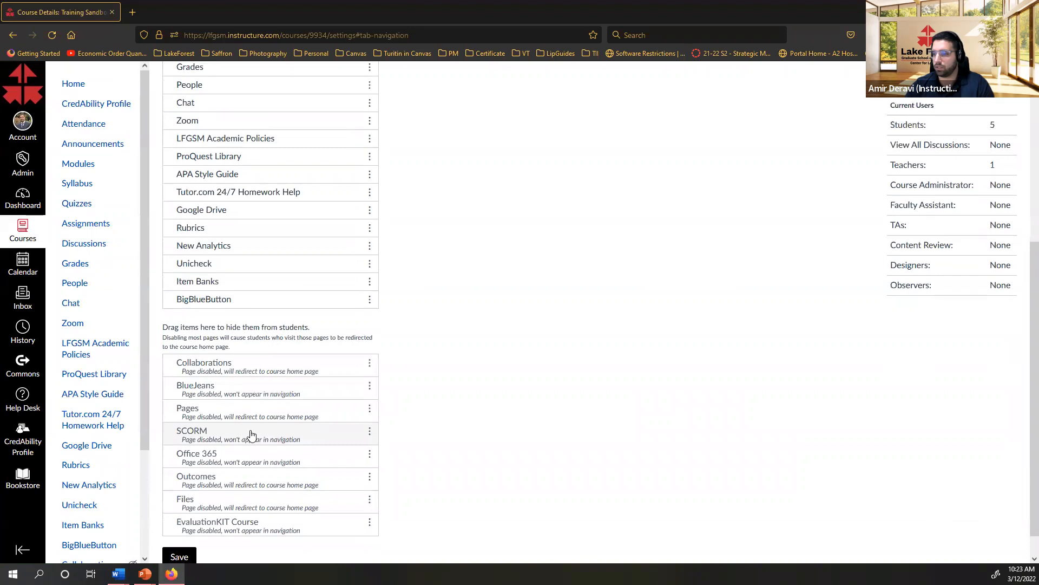
drag(278, 371, 291, 138)
click(180, 551)
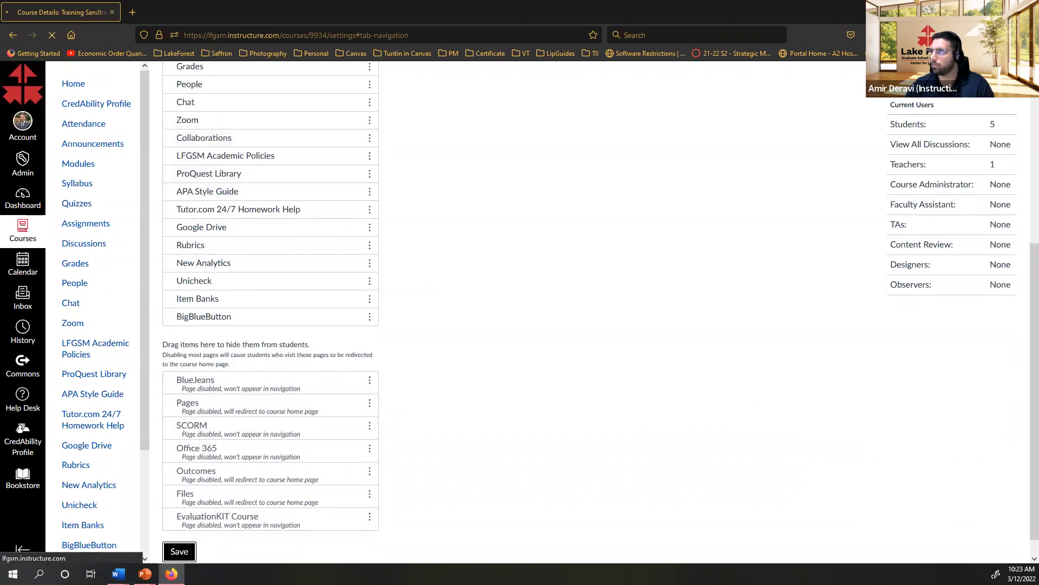
- Switch back to Chrome, reload the course, and start a new Google Apps collaboration from its Collaborations page
key(alt+Tab)
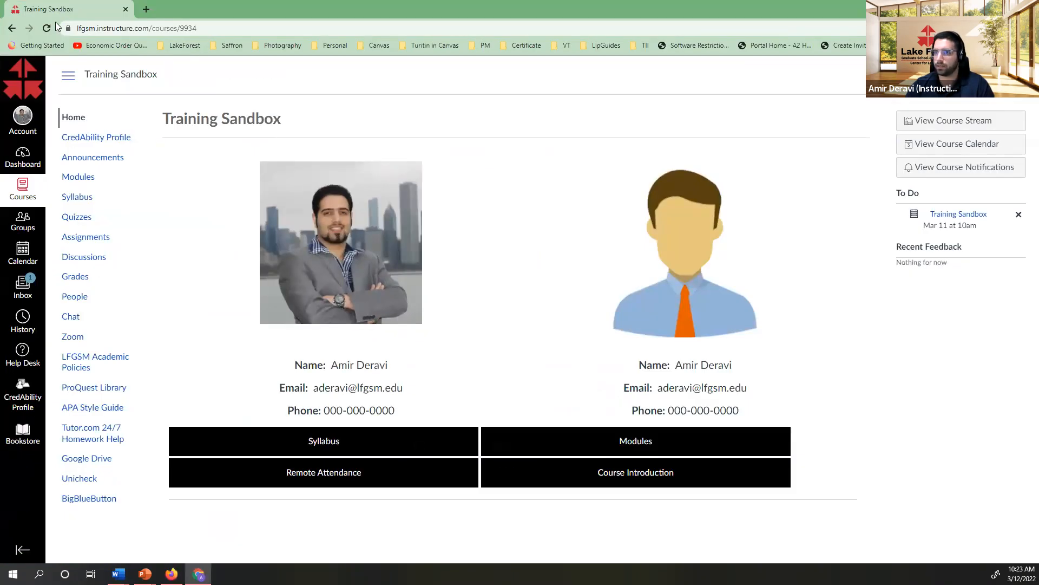
click(48, 30)
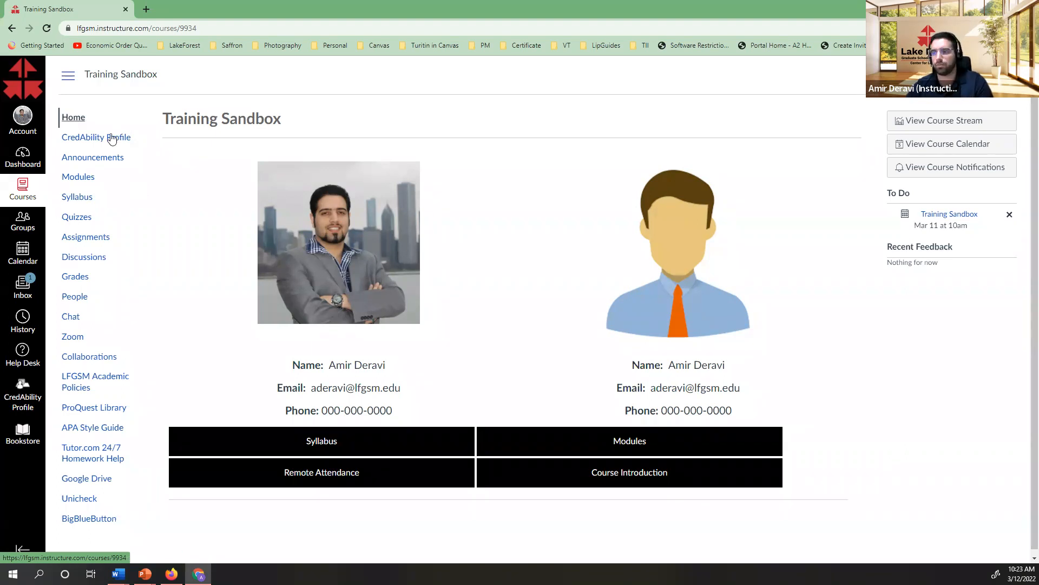
click(85, 359)
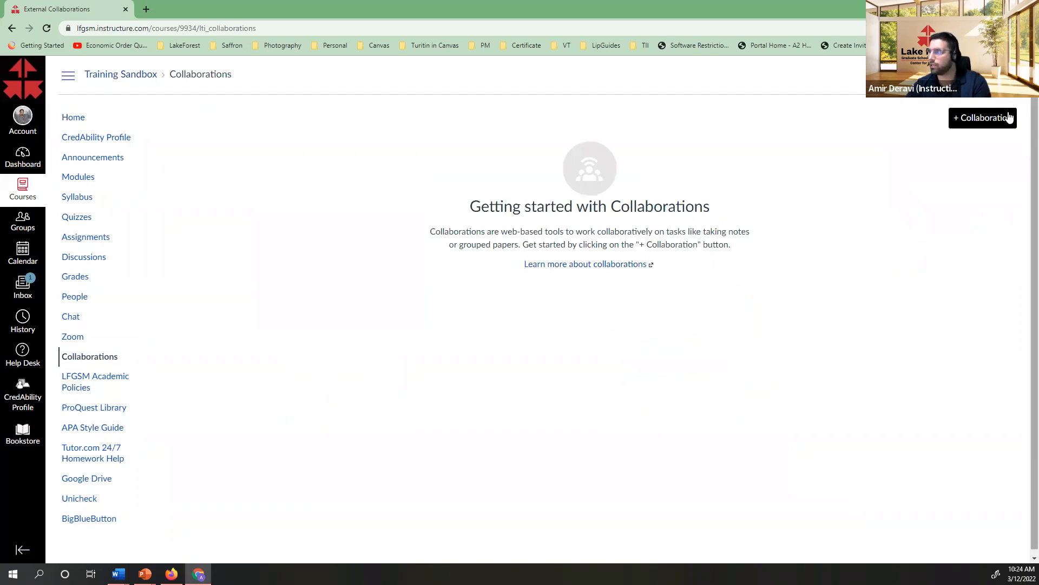
click(979, 120)
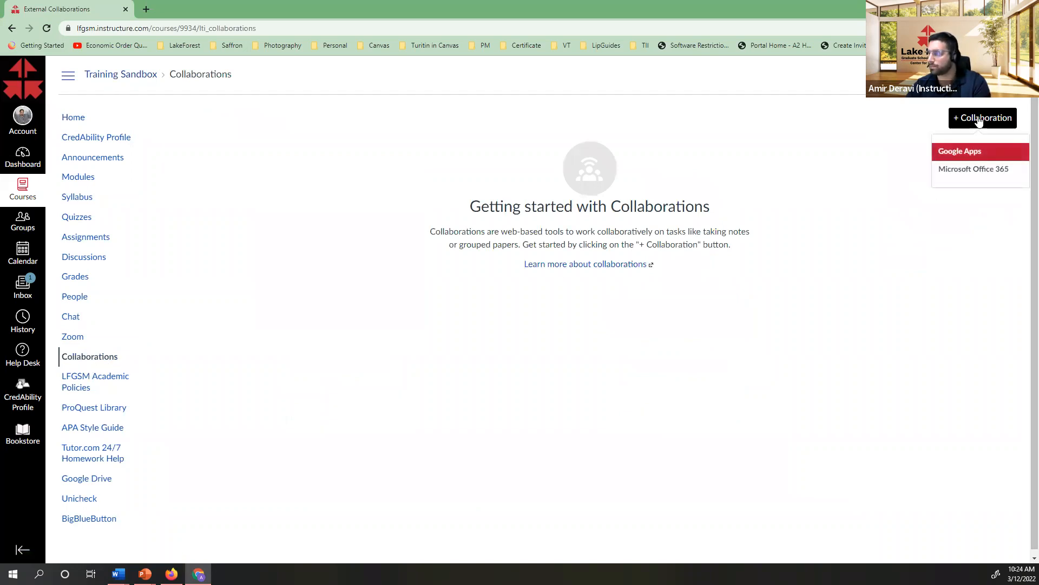
click(966, 153)
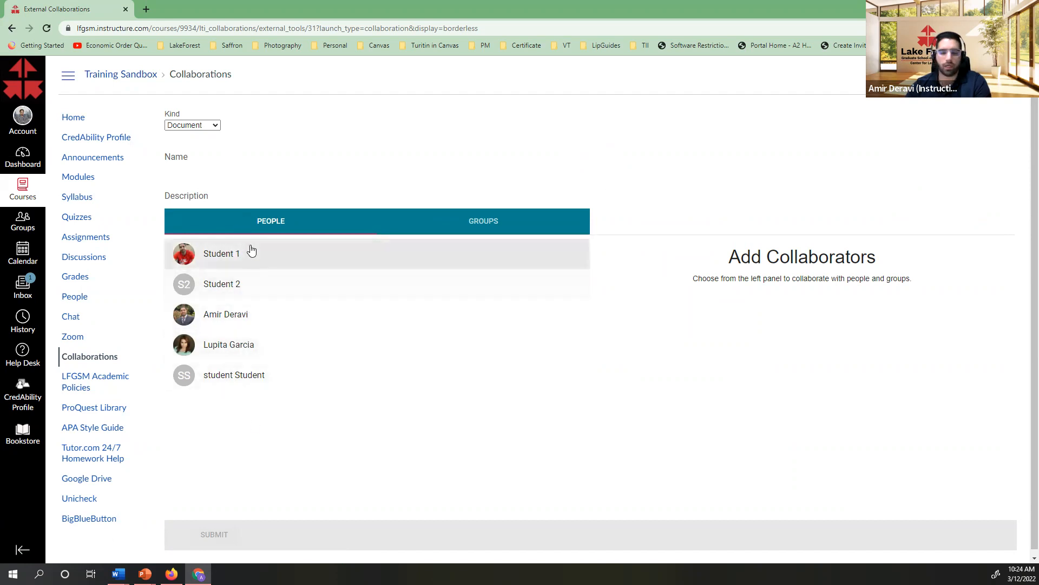
- Set the collaboration kind to Presentation and name it "Test report"
click(207, 126)
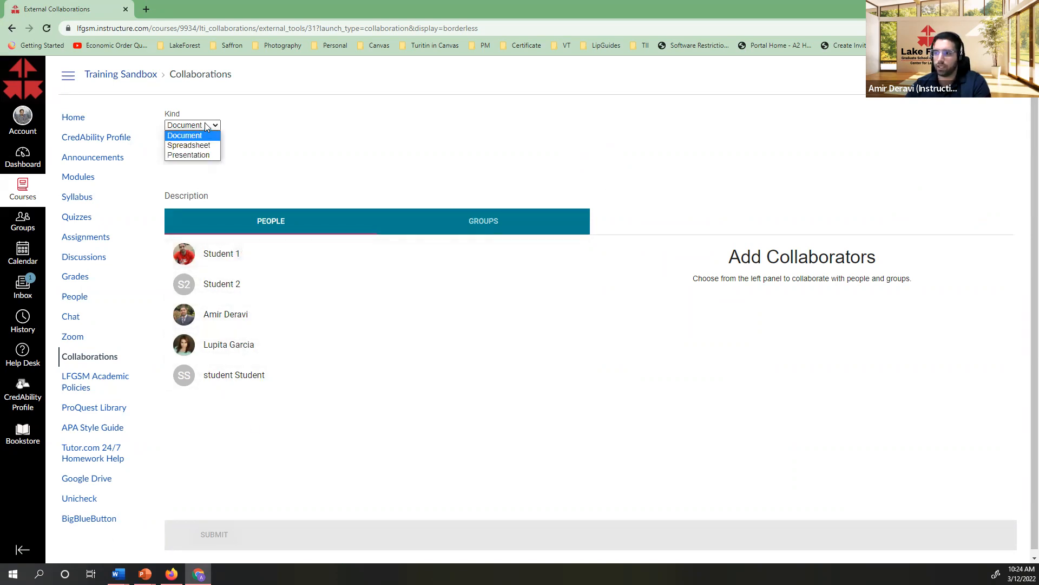
click(198, 156)
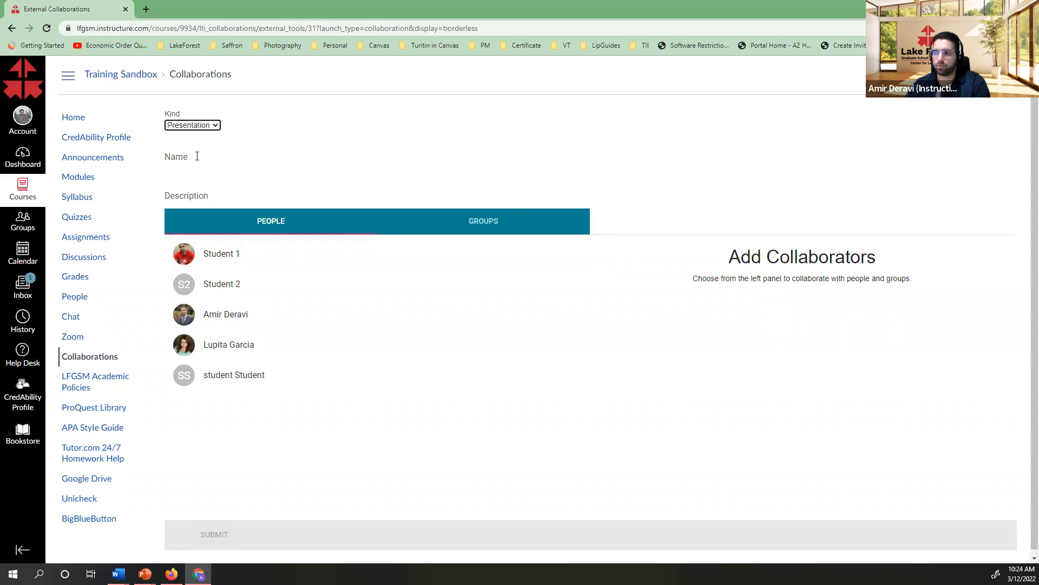
click(198, 161)
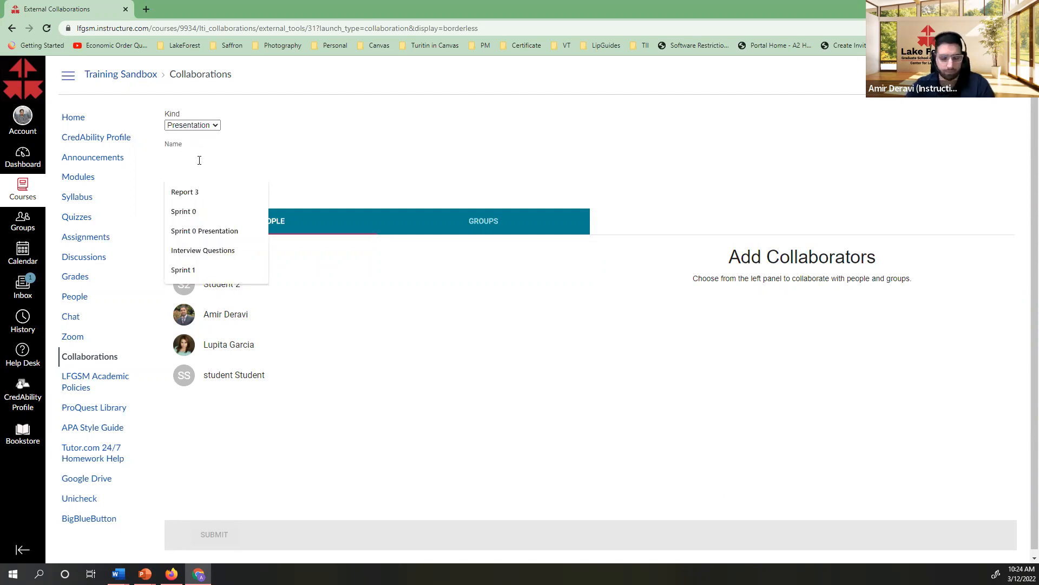
text(Repo)
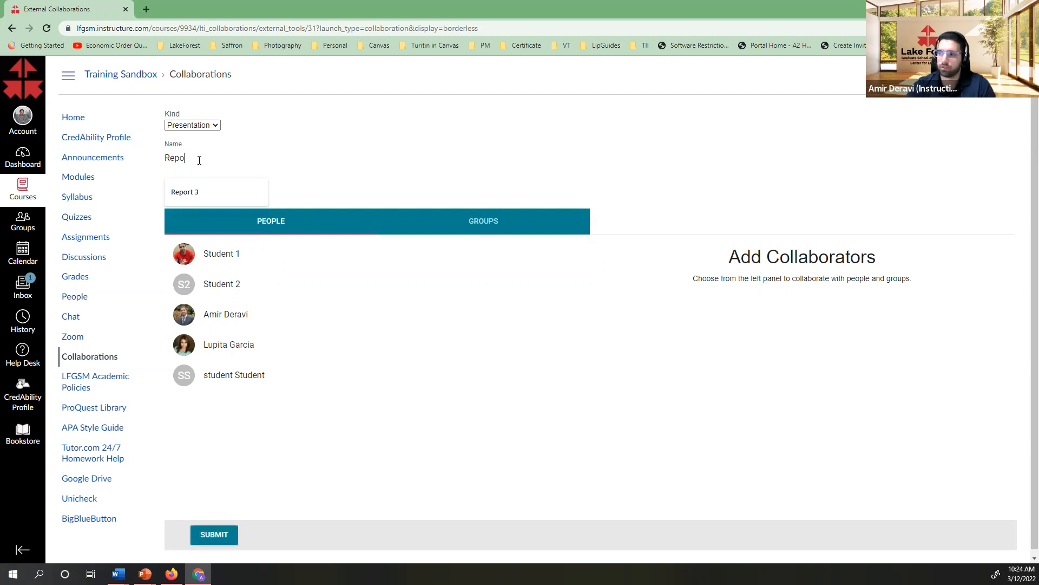
text(r)
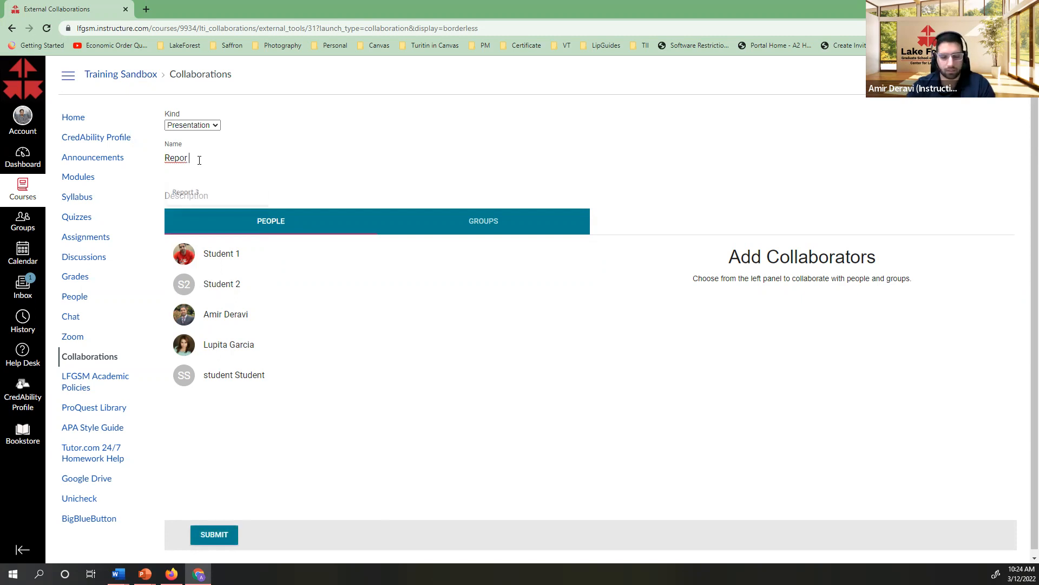
key(BackSpace)
key(BackSpace)
key(BackSpace)
key(BackSpace)
key(BackSpace)
key(BackSpace)
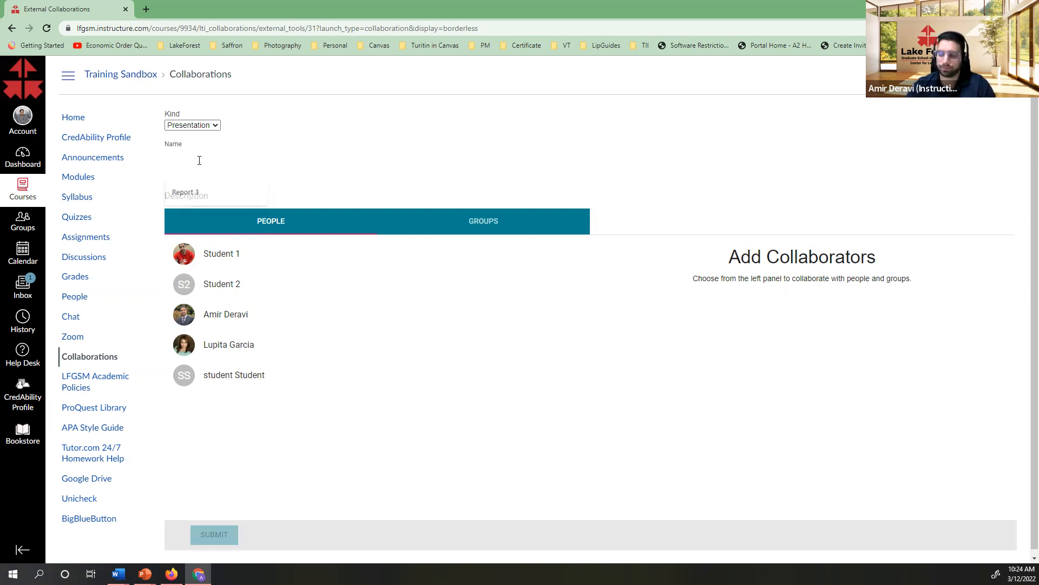
text(Test report)
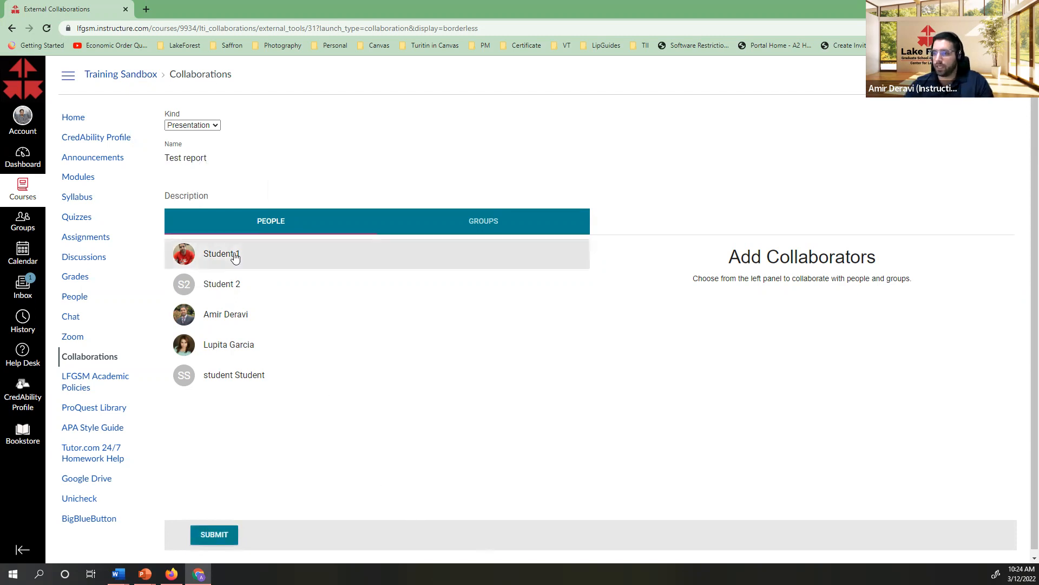
- Add all five listed people as collaborators, and remove the fourth one from the selection
click(248, 263)
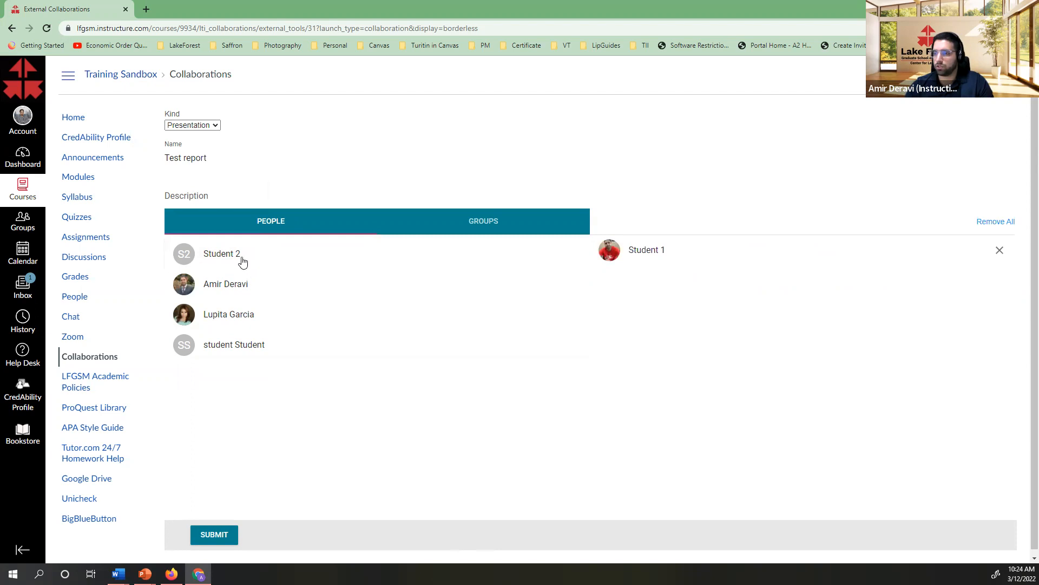
click(241, 258)
click(242, 264)
click(244, 263)
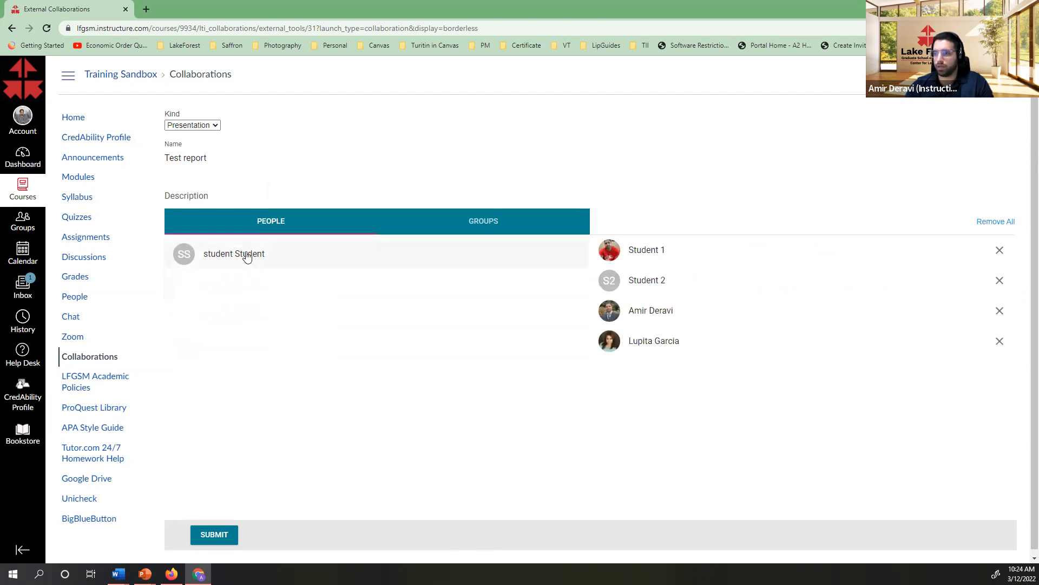
click(243, 256)
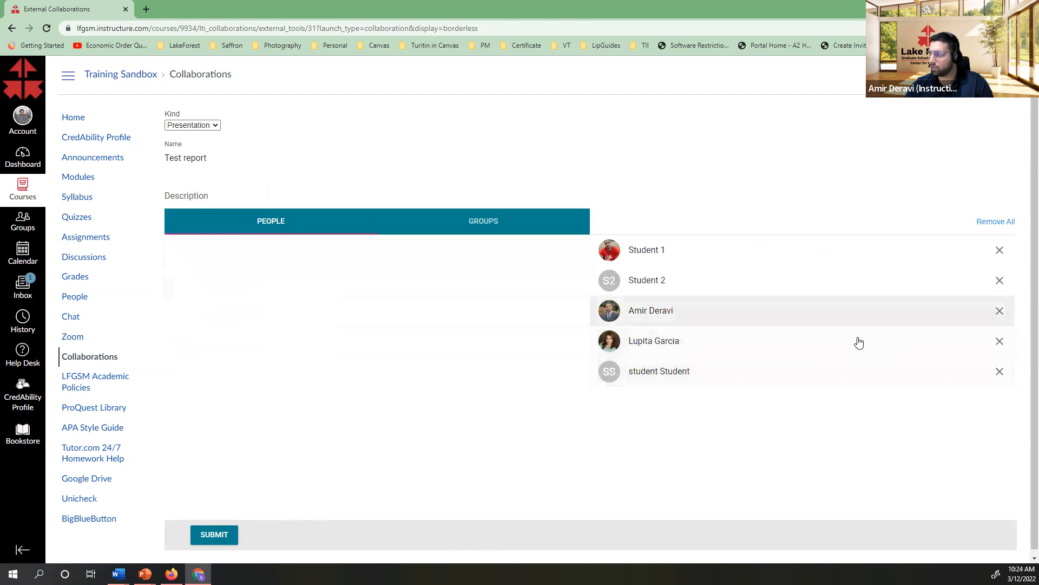
click(1000, 341)
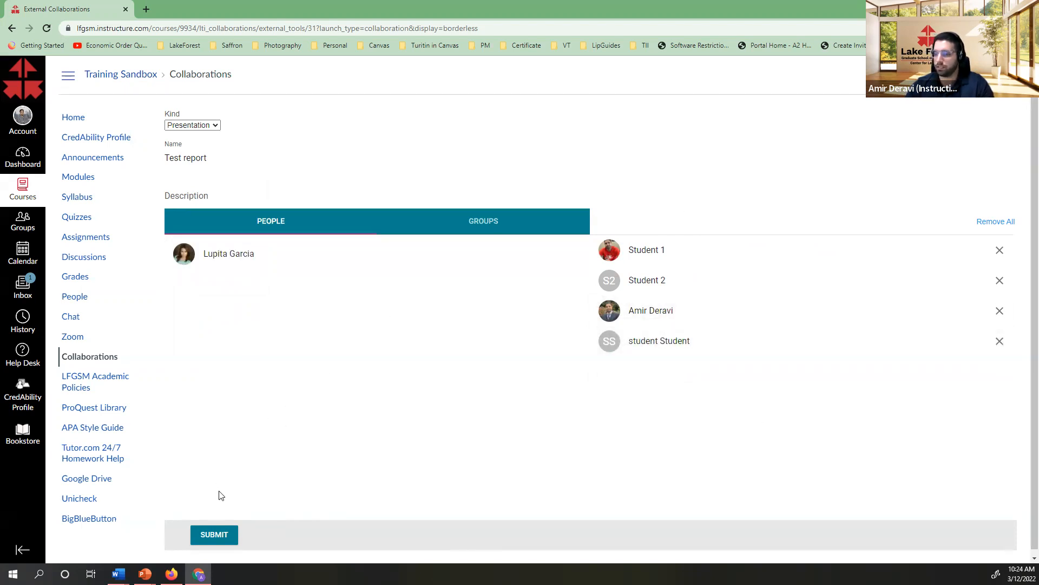
- Submit the collaboration with the kind kept as Presentation, and open Test report in Google Slides
click(201, 130)
click(201, 147)
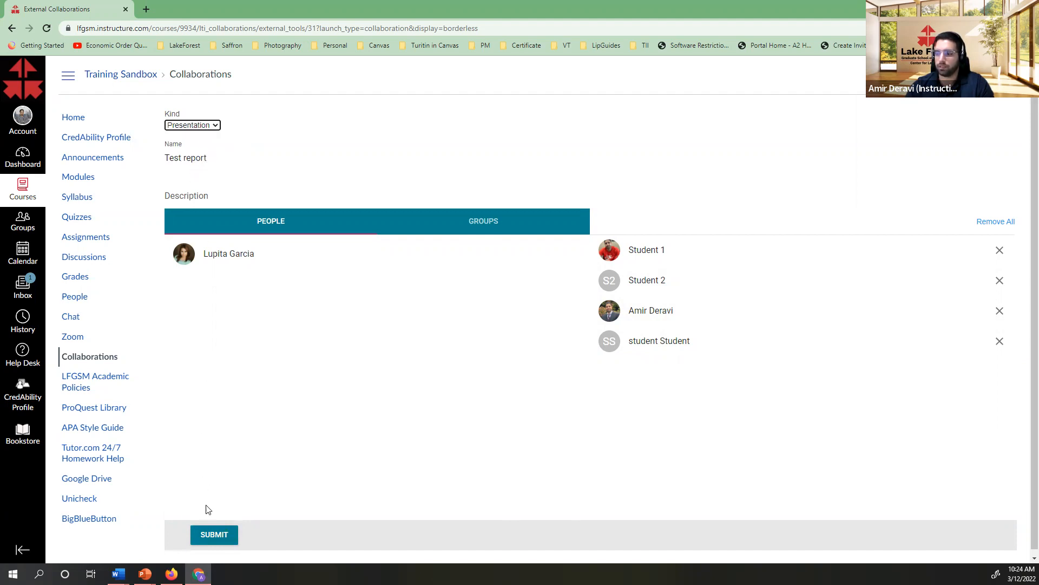
click(211, 537)
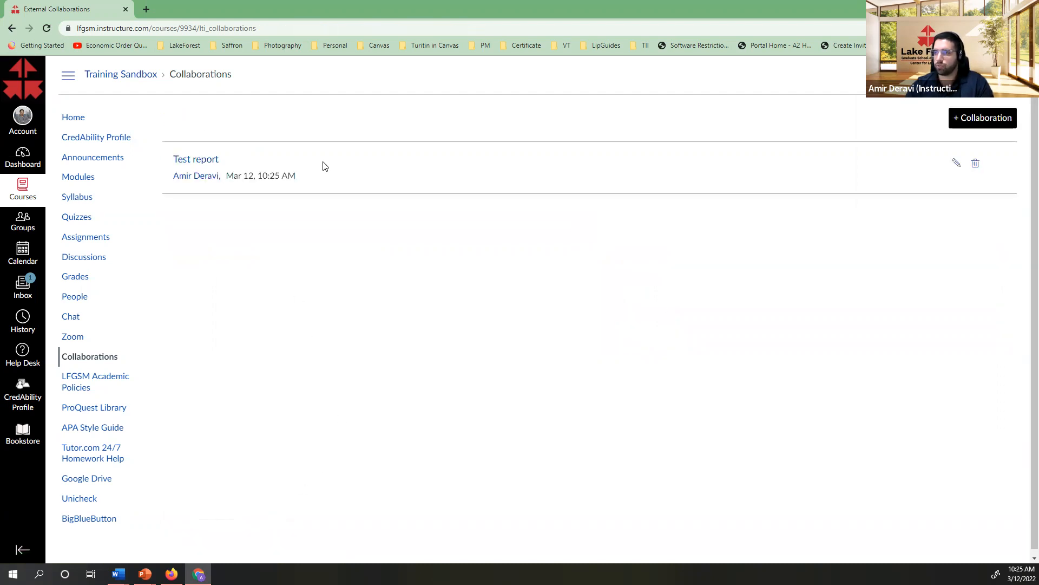
click(206, 159)
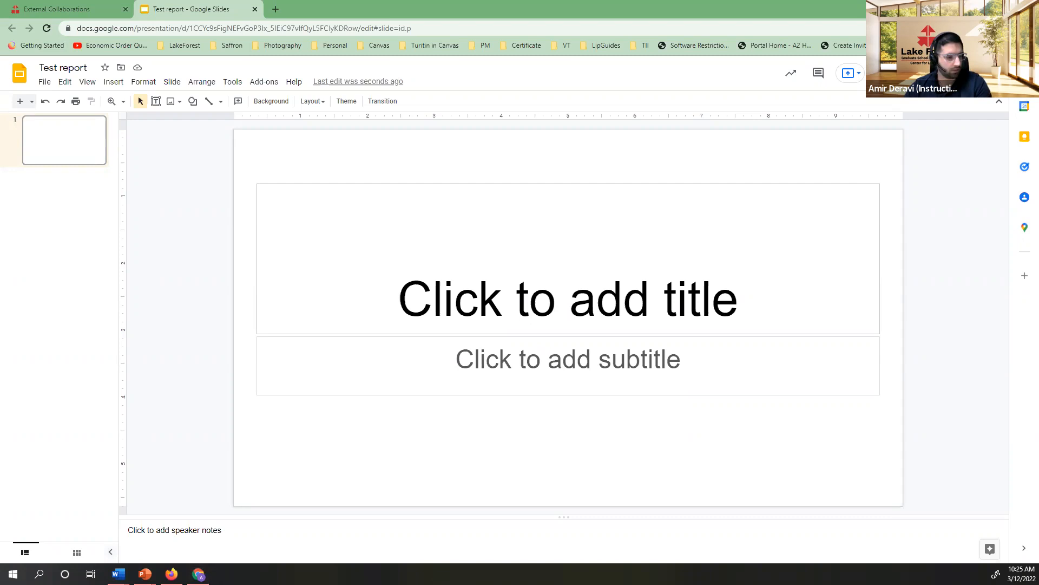
- Switch to PowerPoint and save the PowerPoint Workshop presentation
key(alt+Tab)
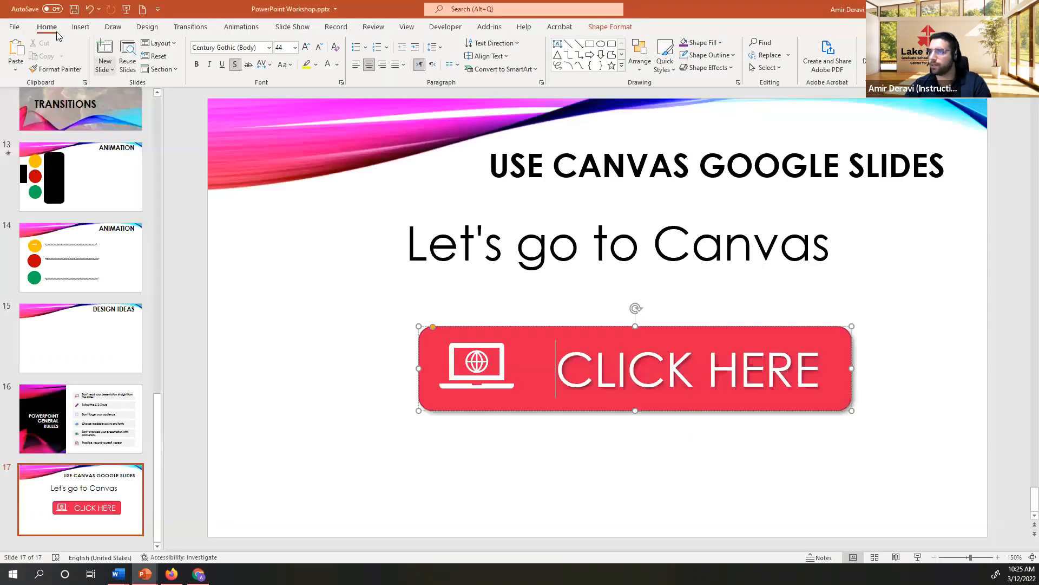
click(74, 10)
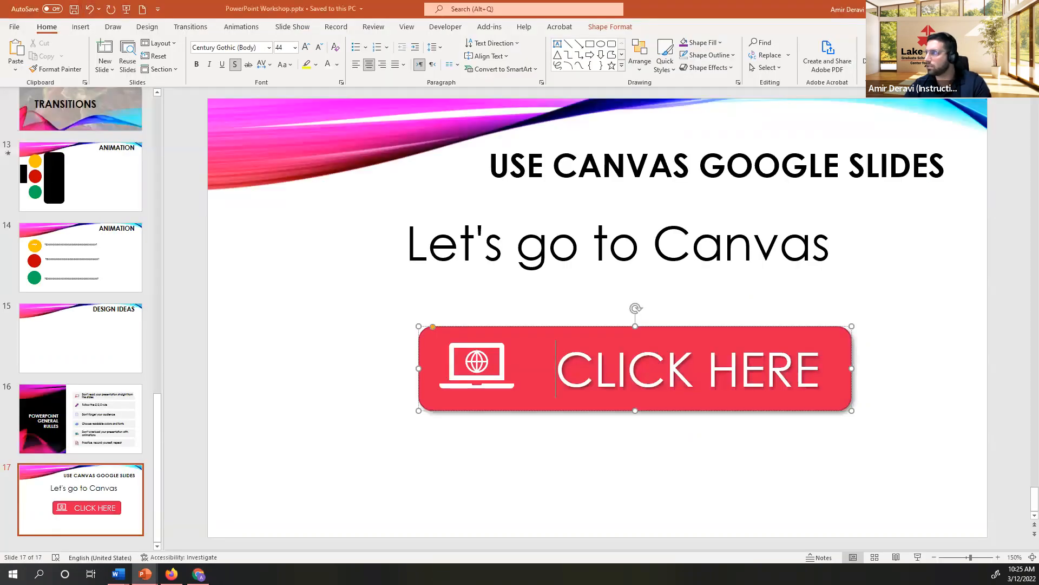
- Switch to the Test report presentation in Google Slides and start importing slides from a file on the device
key(alt+Tab)
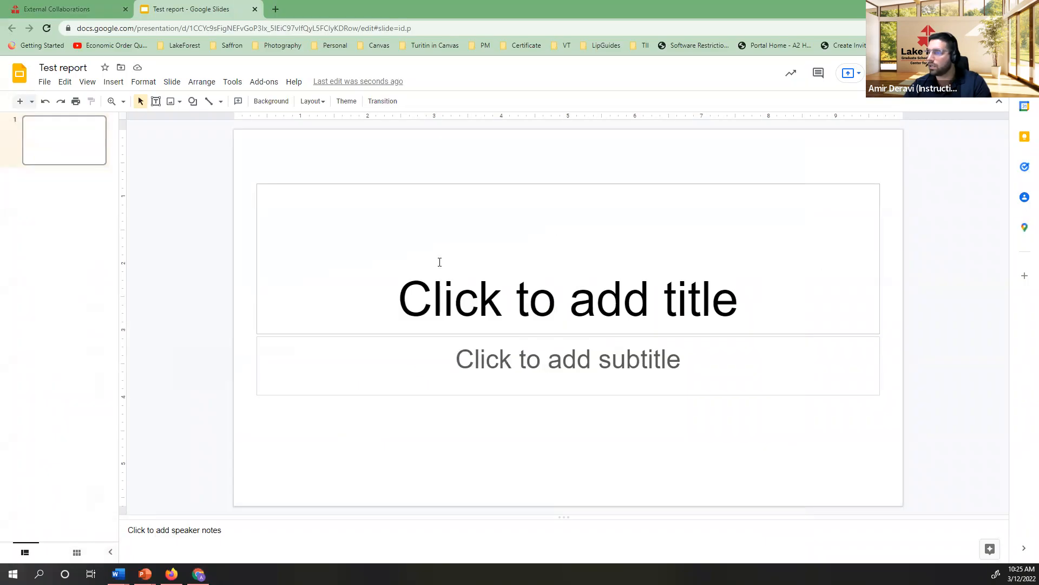
click(43, 81)
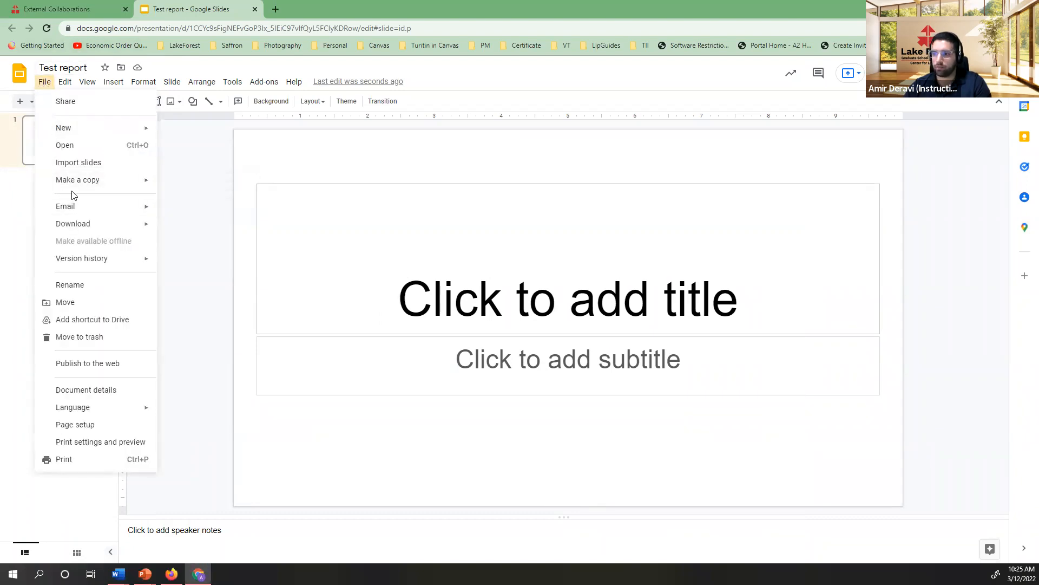
click(81, 163)
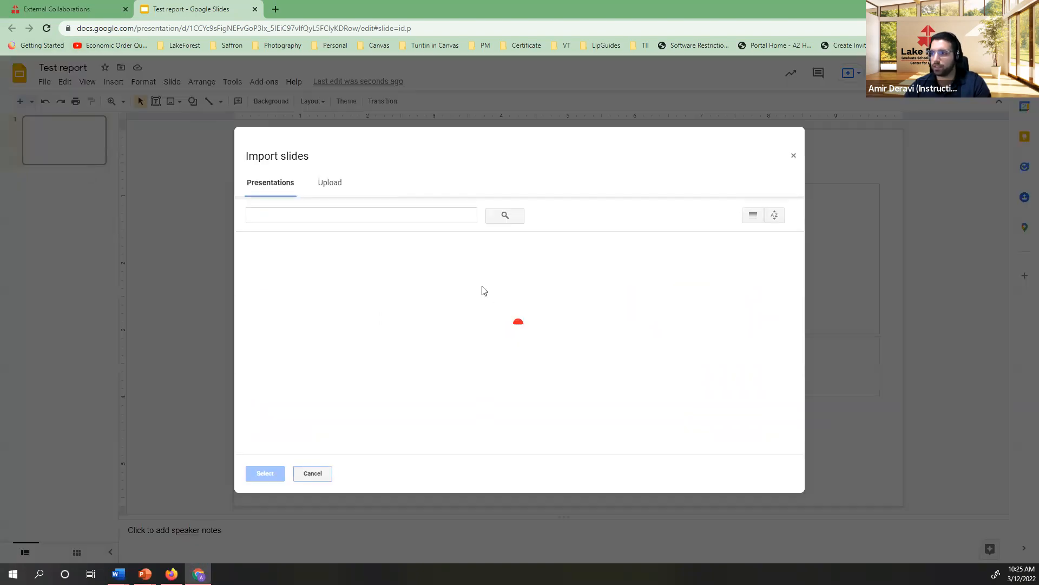
scroll(451, 264, down, 5)
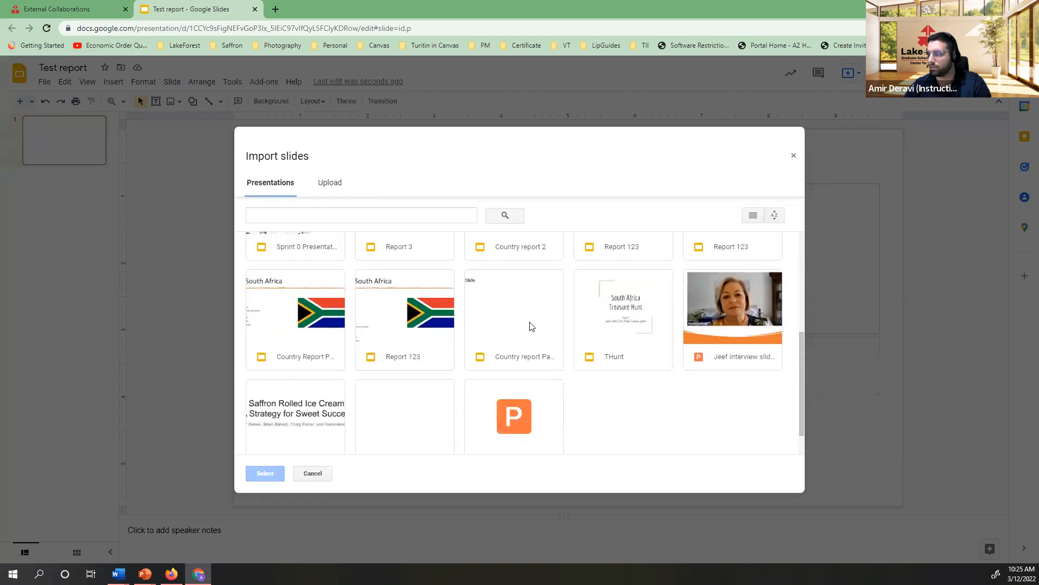
scroll(304, 325, up, 1)
click(330, 183)
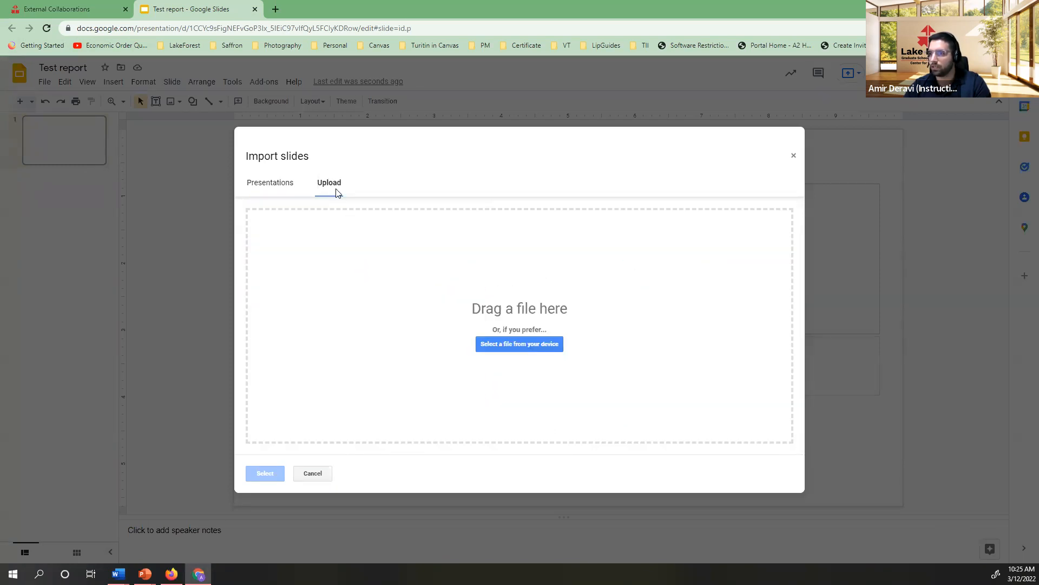
click(518, 345)
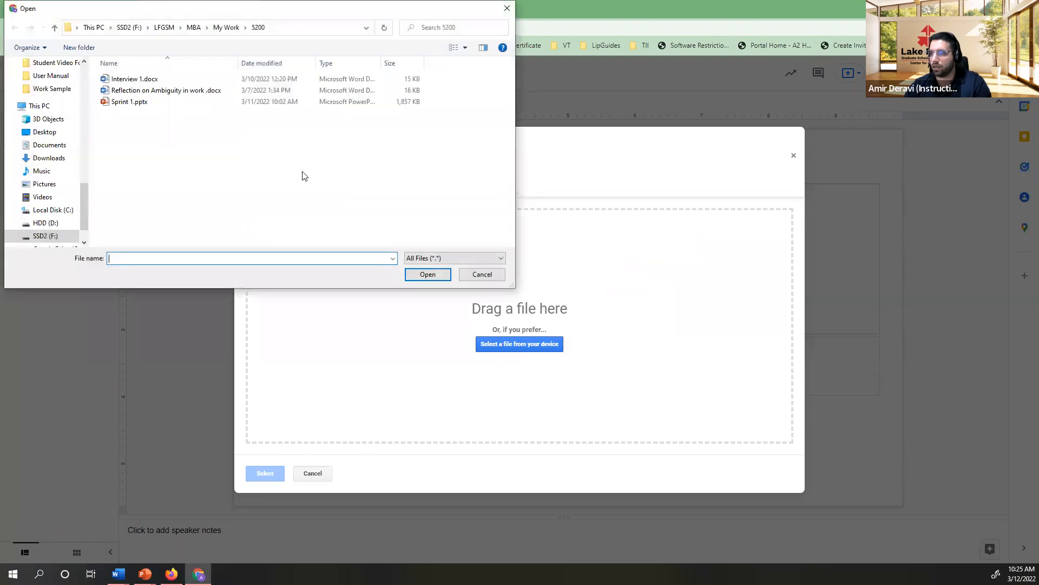
- Find PowerPoint Workshop.pptx in the Desktop folder and upload it as the source for the slide import
click(53, 136)
scroll(414, 161, down, 10)
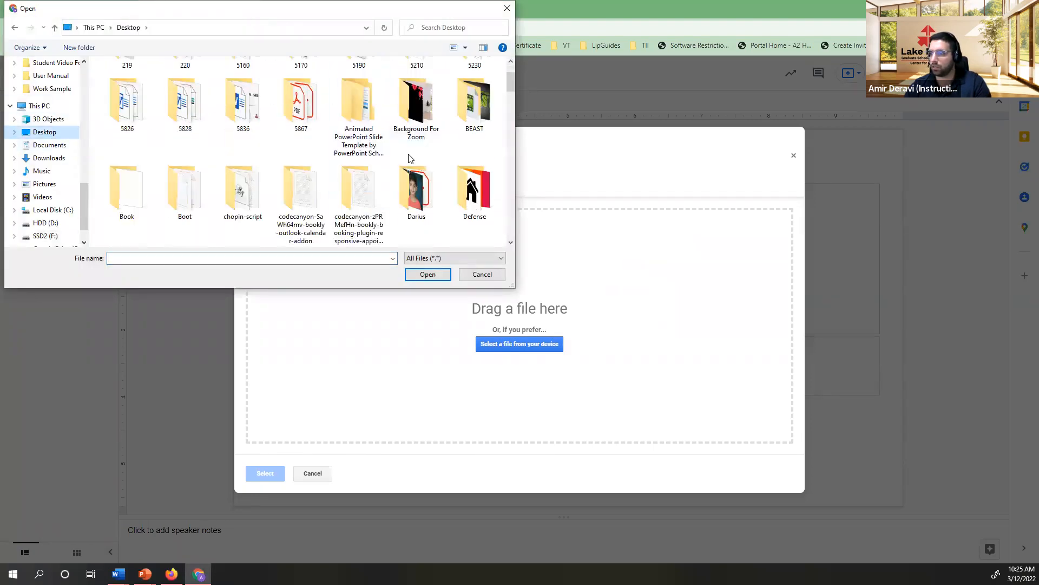
scroll(414, 161, down, 6)
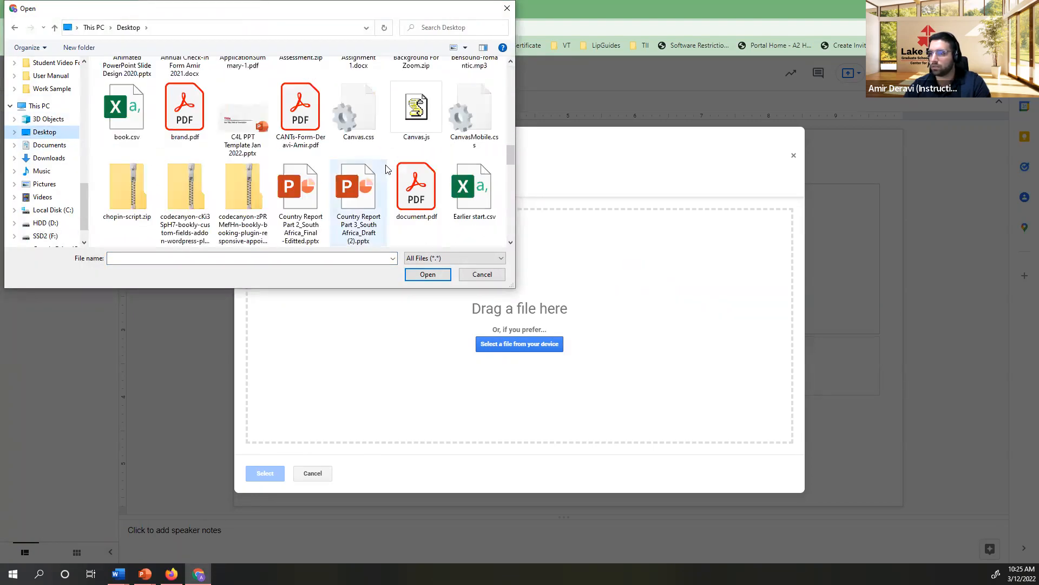
click(289, 198)
key(p)
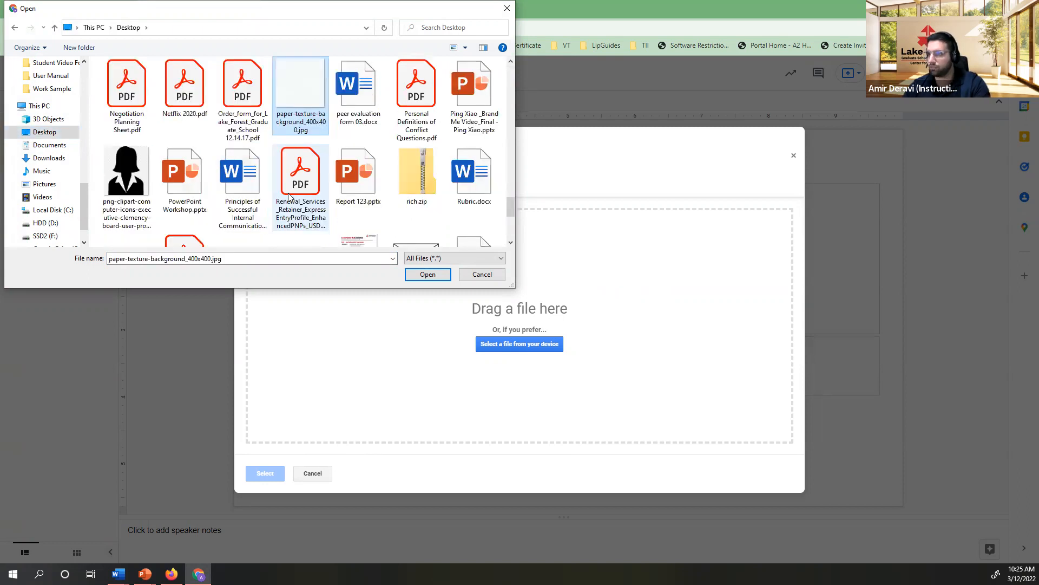
key(e)
key(Right)
key(Right)
key(Right)
key(Right)
key(Right)
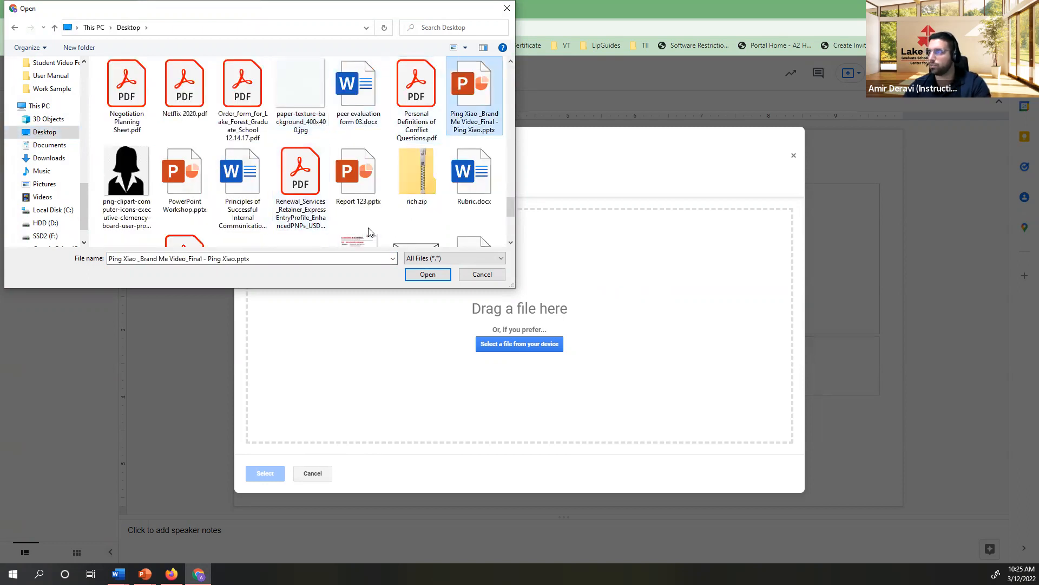
key(p)
key(p)
key(p)
key(p)
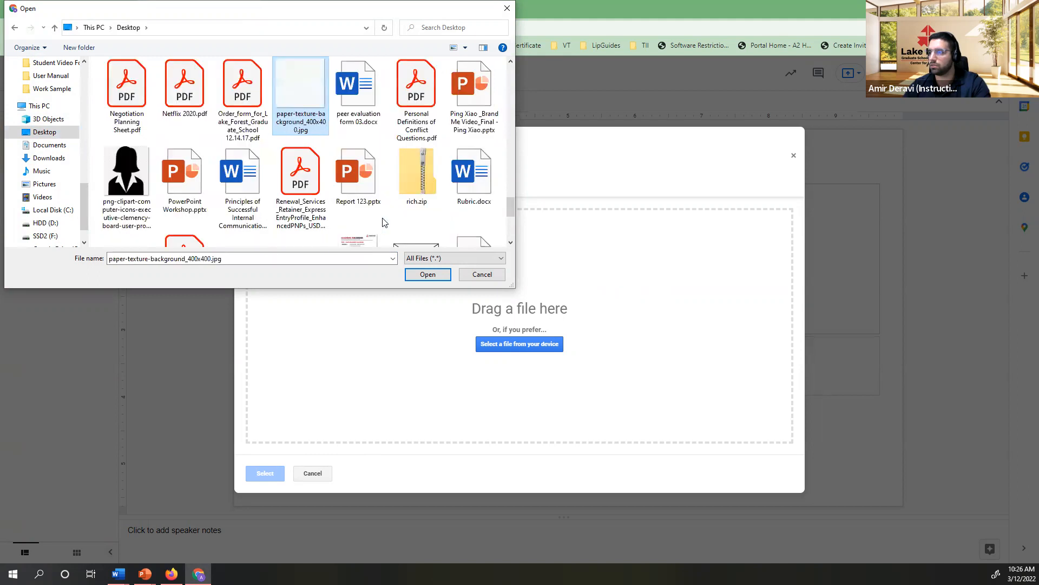
key(p)
key(p)
key(p)
key(p)
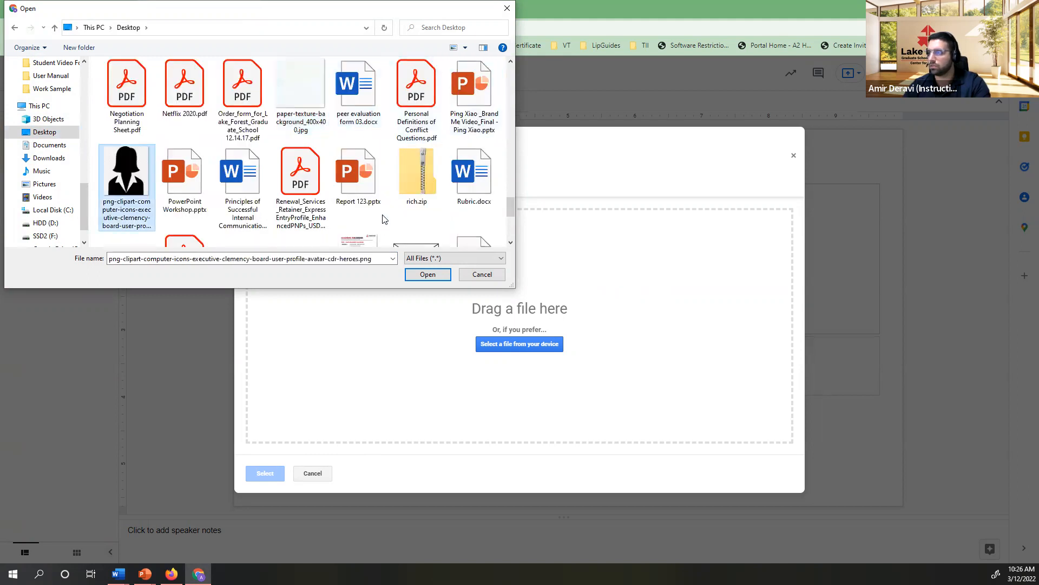
click(184, 176)
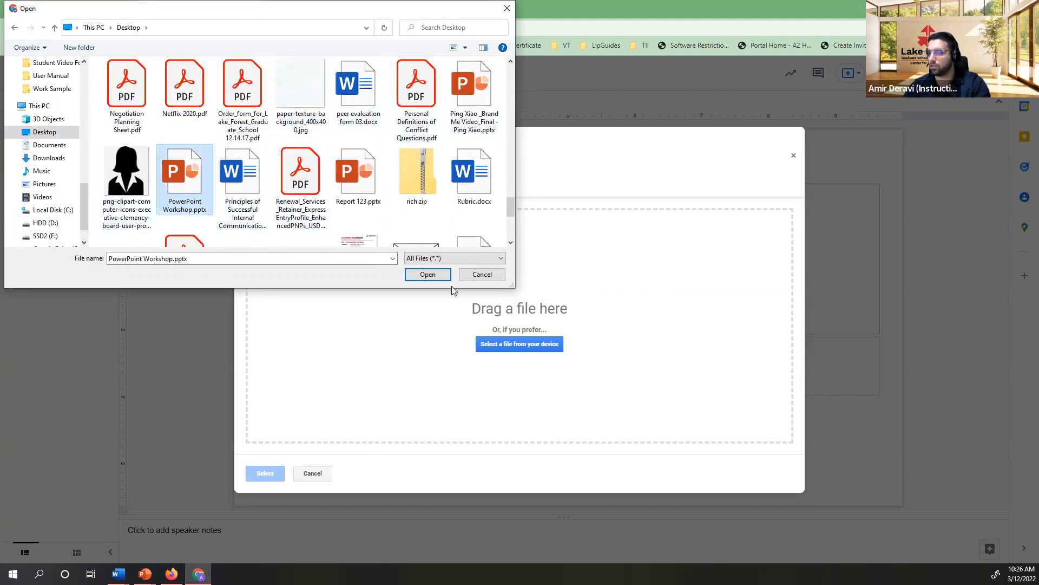
click(429, 275)
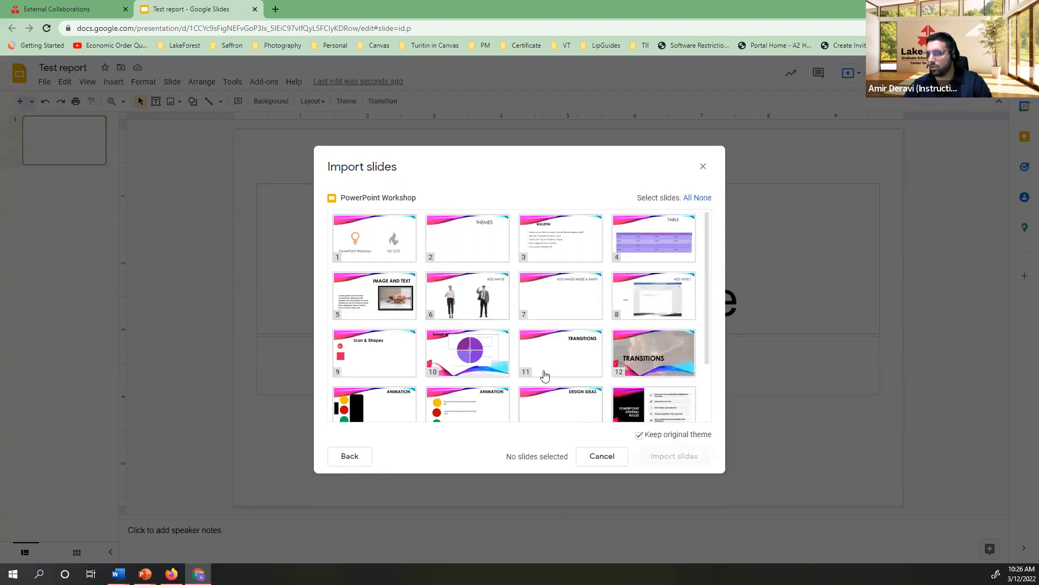
- Import all slides of PowerPoint Workshop with the original theme kept, and view the imported title, Themes and Bulletin slides
click(688, 200)
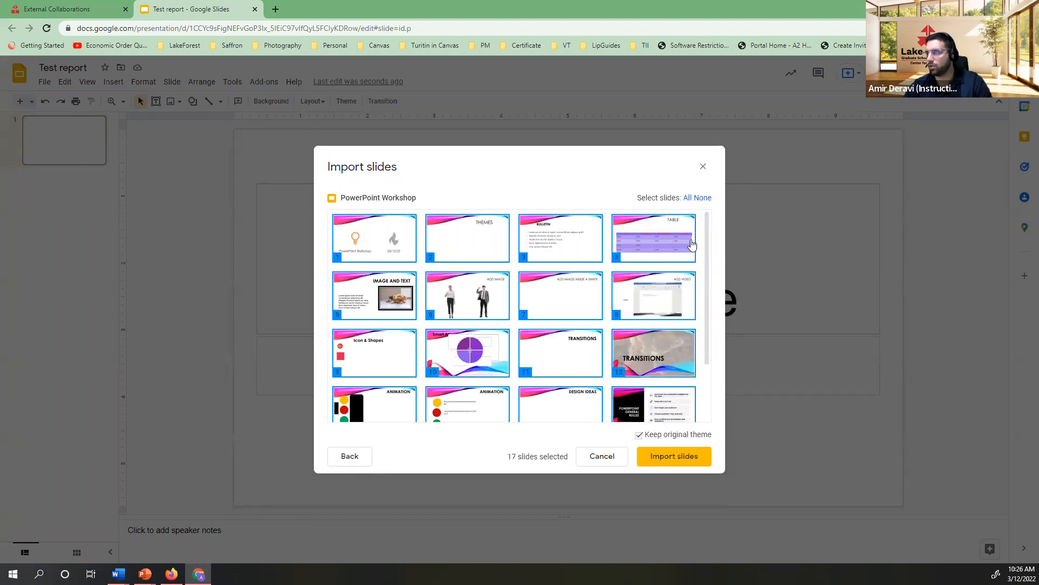
click(680, 457)
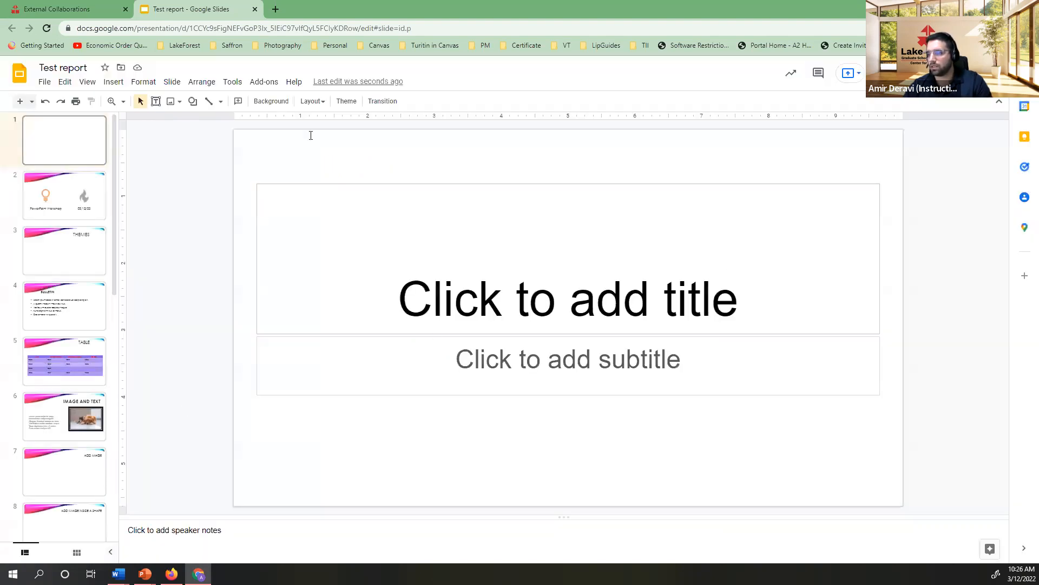
click(73, 215)
click(64, 268)
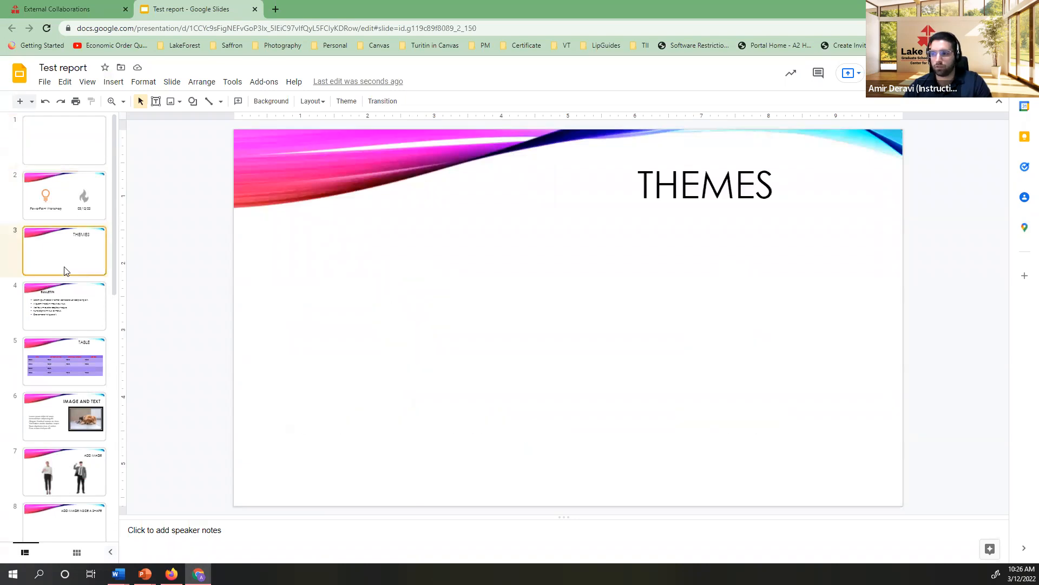
click(76, 305)
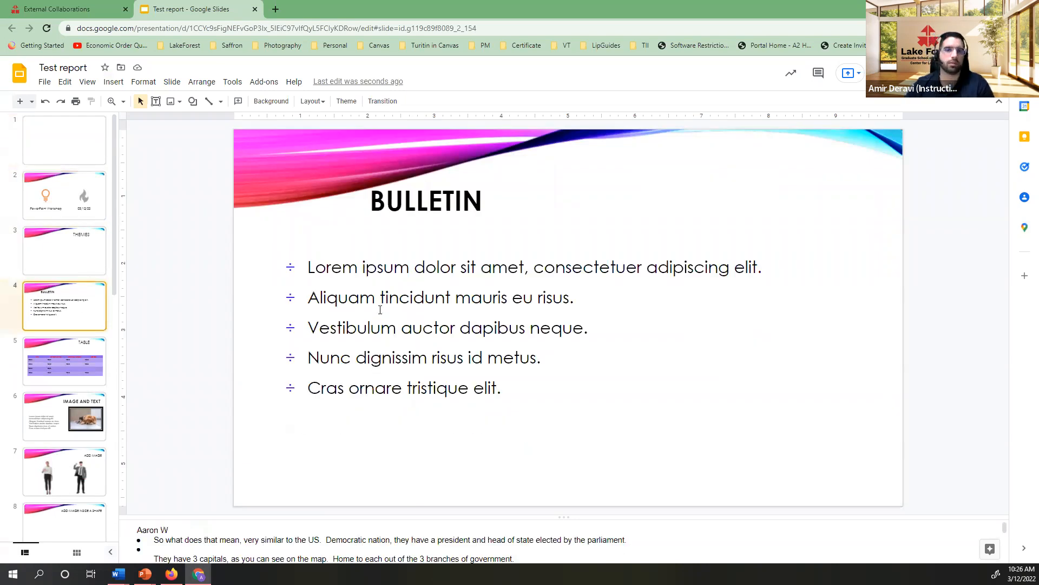